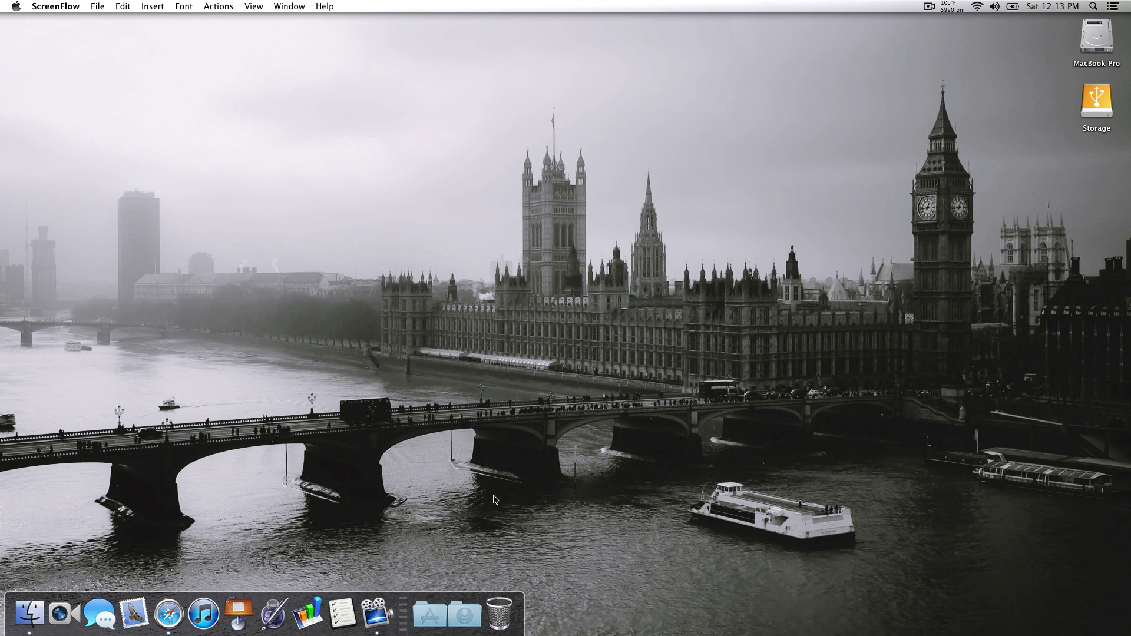
Show the Applications stack's list of installed apps from the Dock.
click(427, 610)
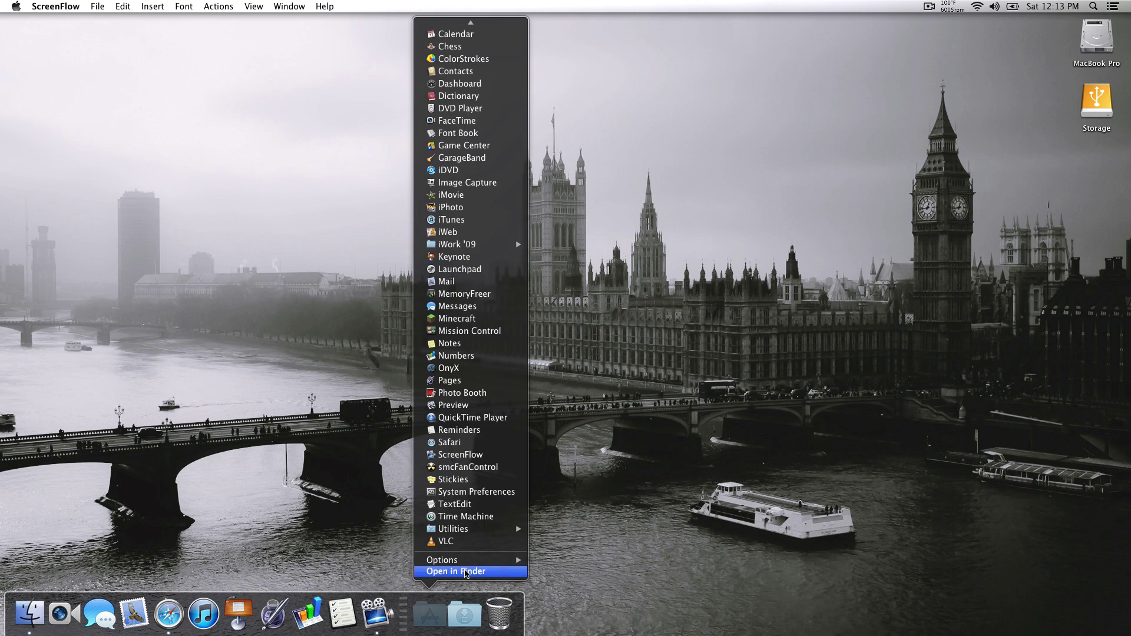
Open the Applications folder in Finder and bring up MemoryFreer's context menu.
click(465, 572)
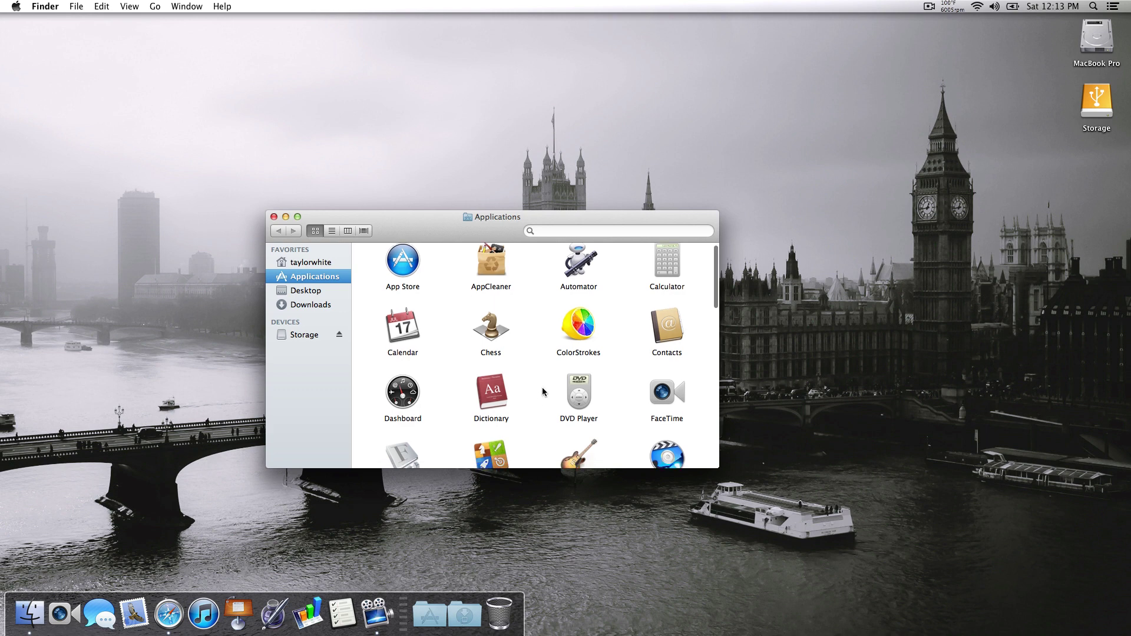
scroll(542, 387, down, 2)
scroll(541, 388, down, 4)
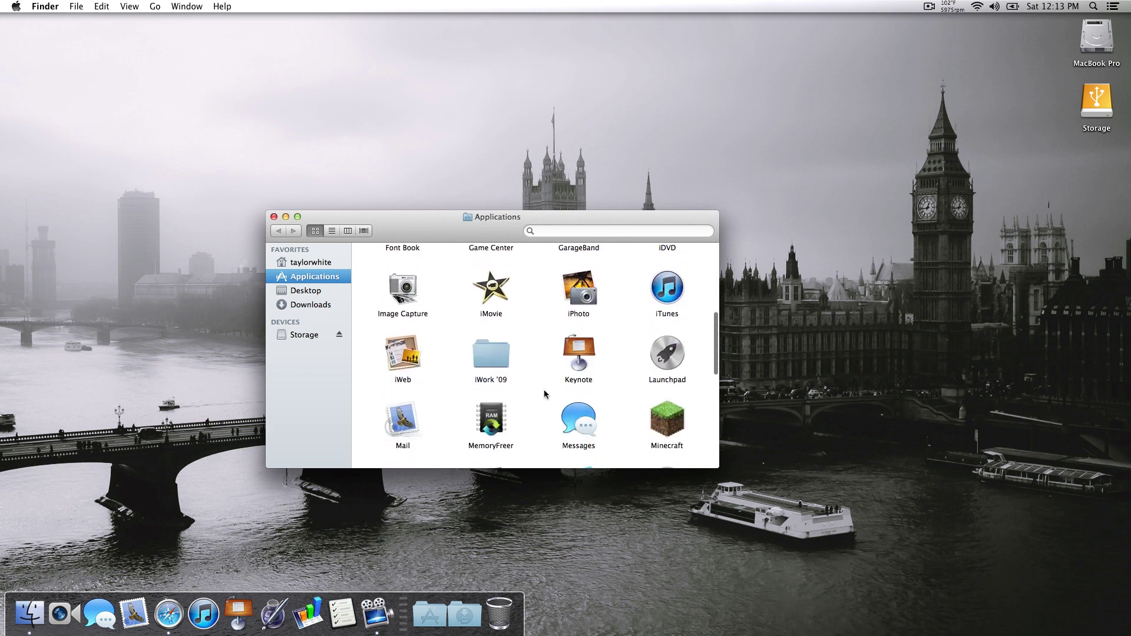
scroll(544, 390, down, 2)
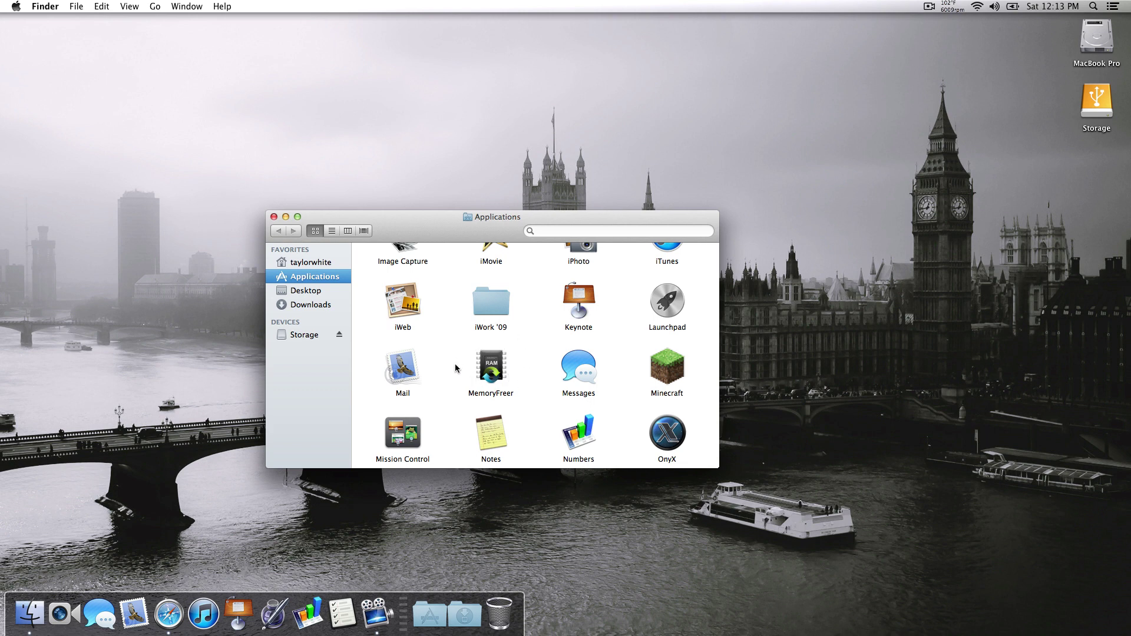
click(484, 366)
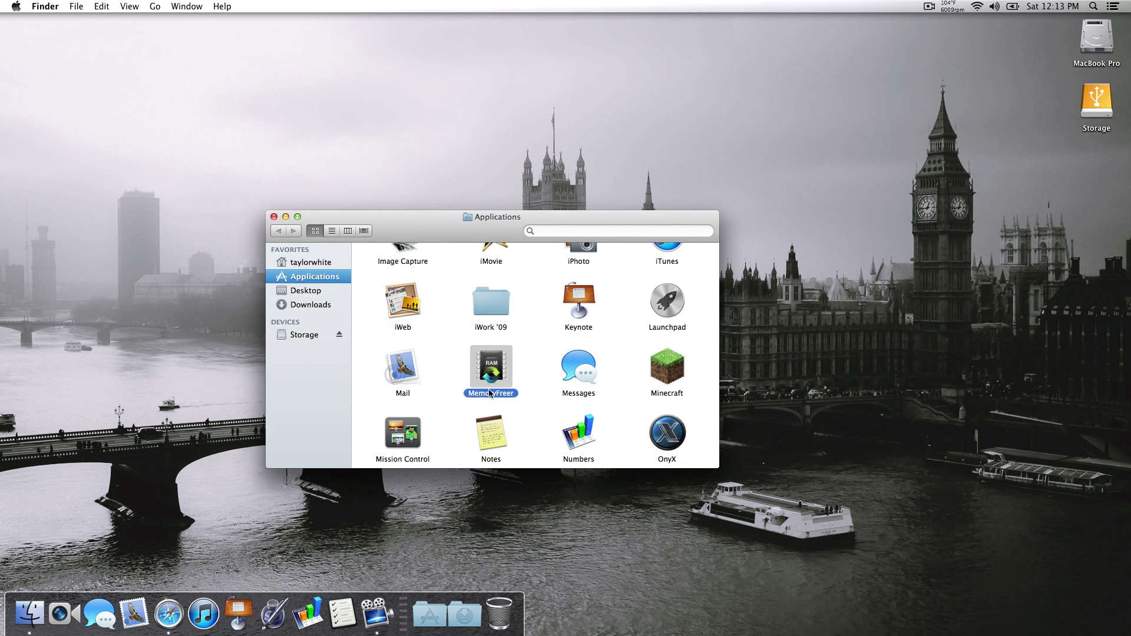
right_click(500, 376)
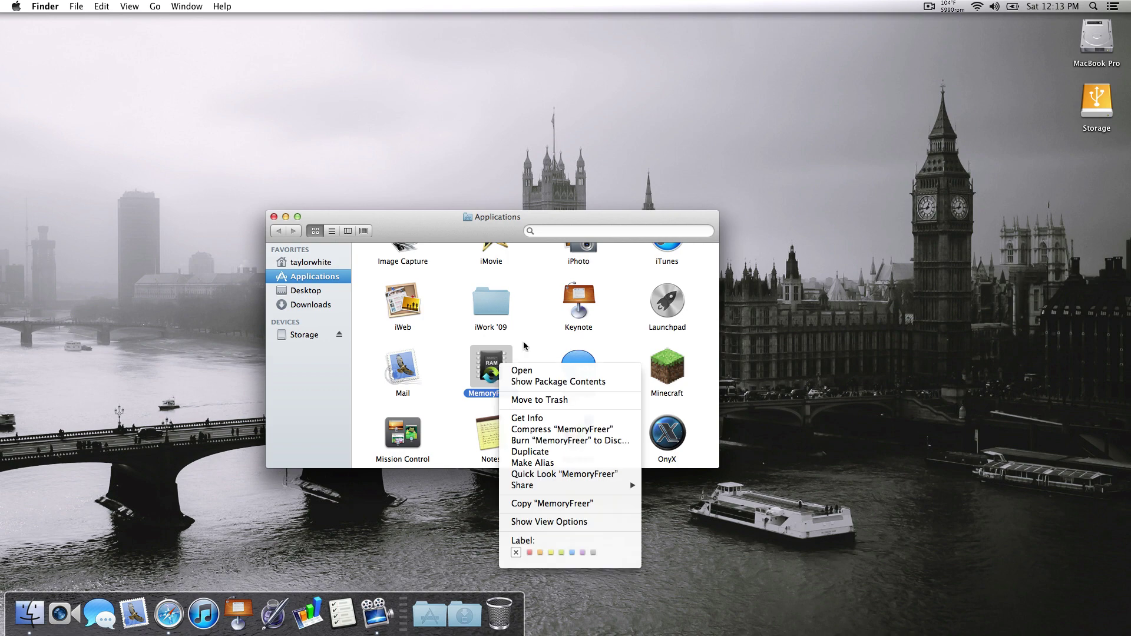
key(Escape)
right_click(504, 363)
click(537, 350)
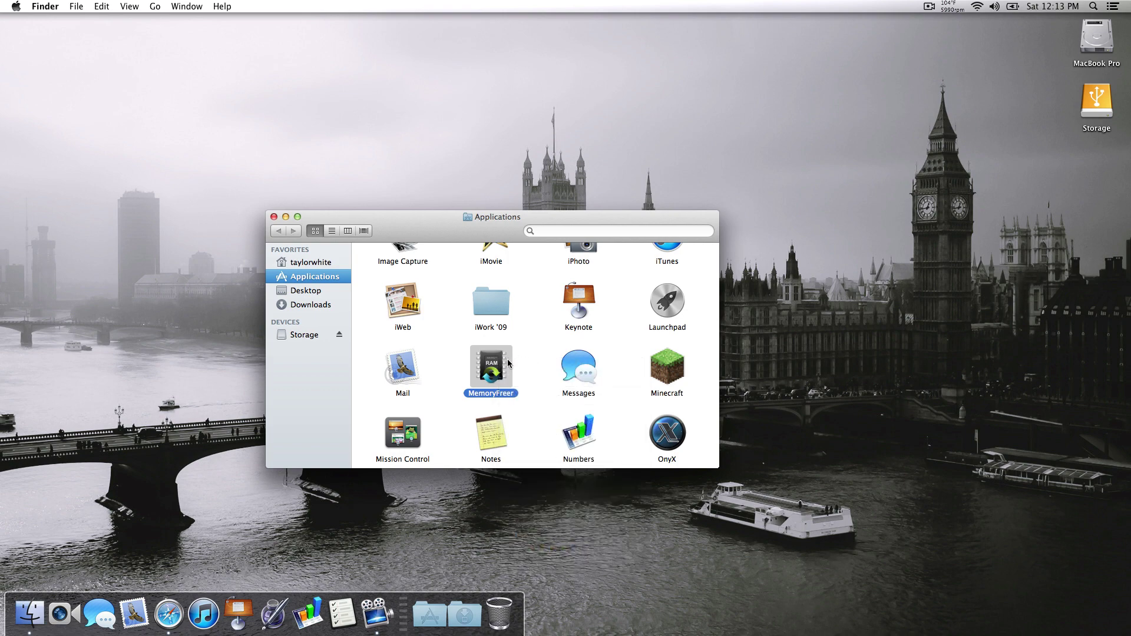
Browse MemoryFreer's package Contents folder, then return to Applications.
right_click(508, 359)
click(590, 382)
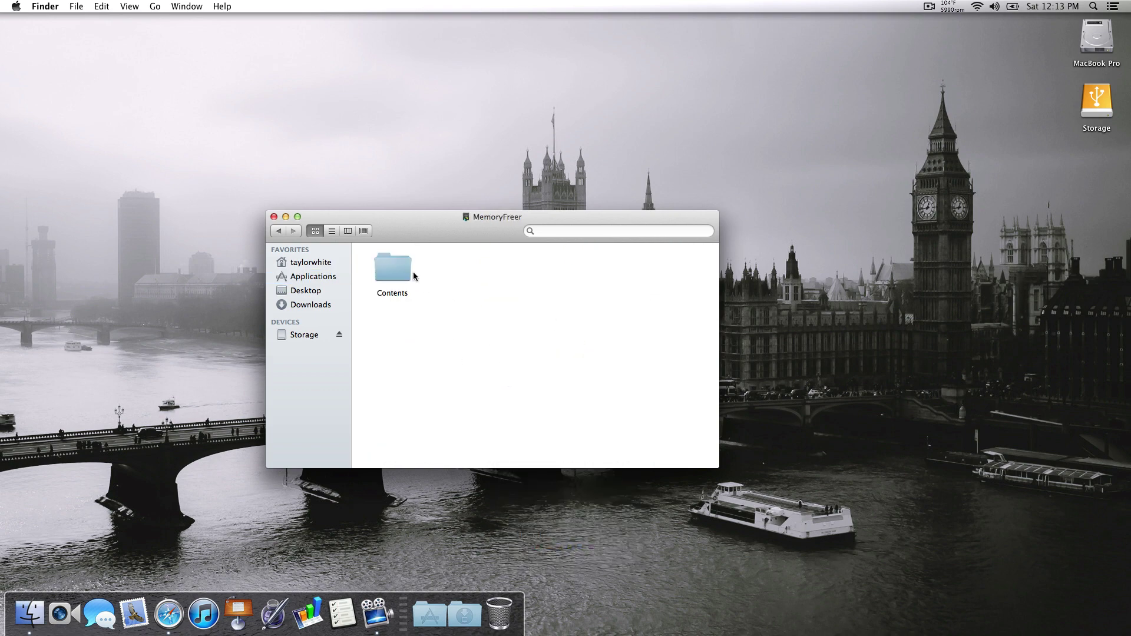
double_click(393, 265)
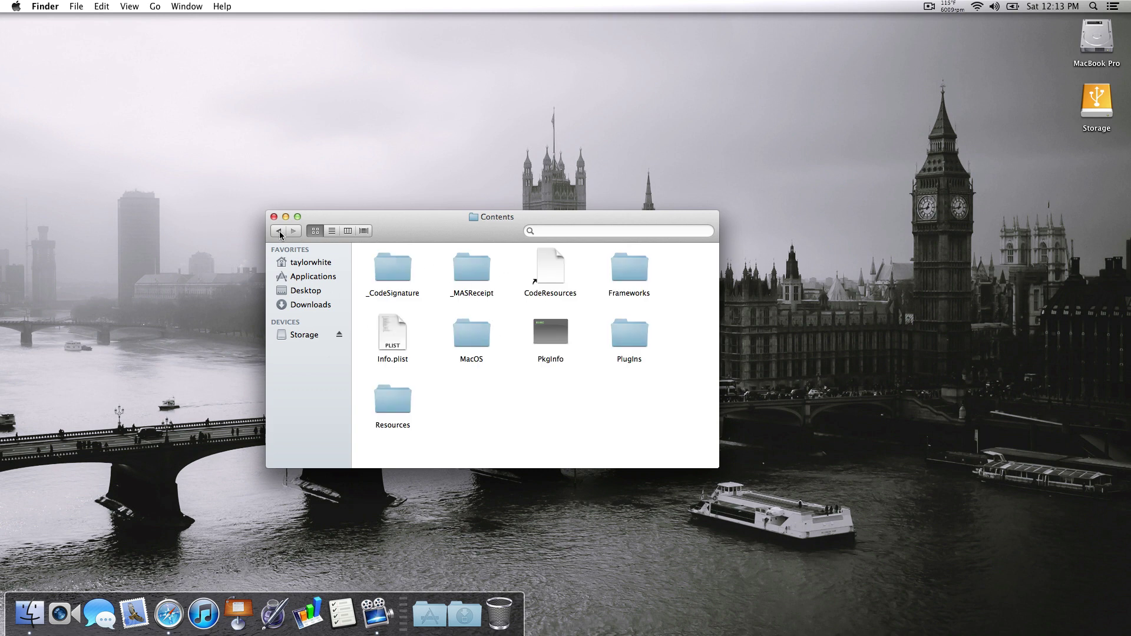
click(305, 276)
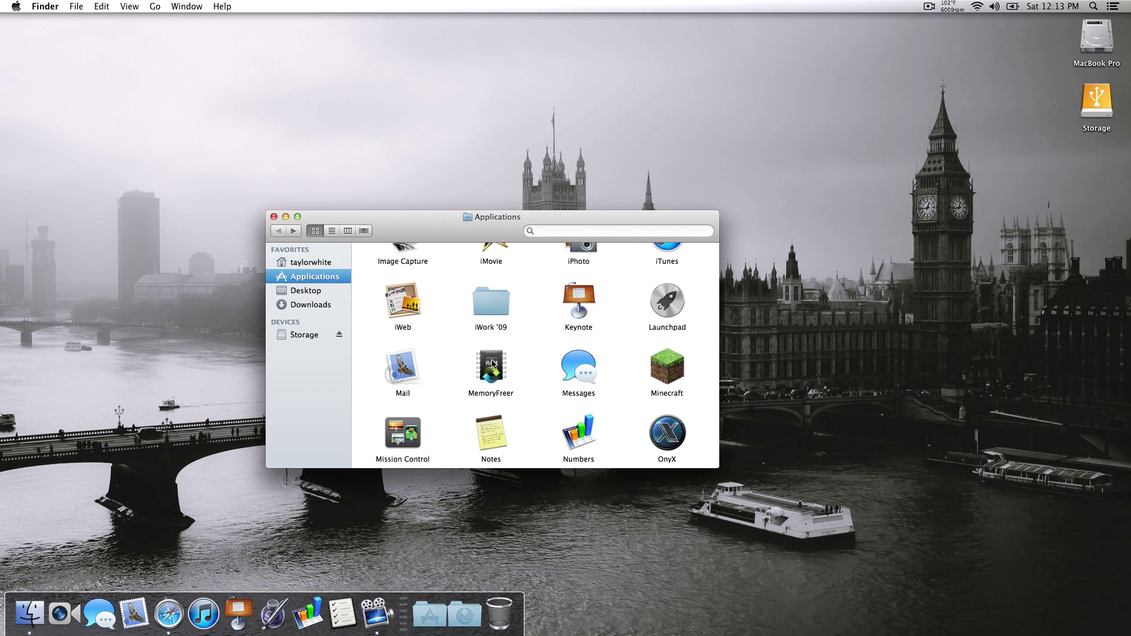
Drag MemoryFreer to the Dock Trash and empty the Trash.
drag(493, 362, 500, 610)
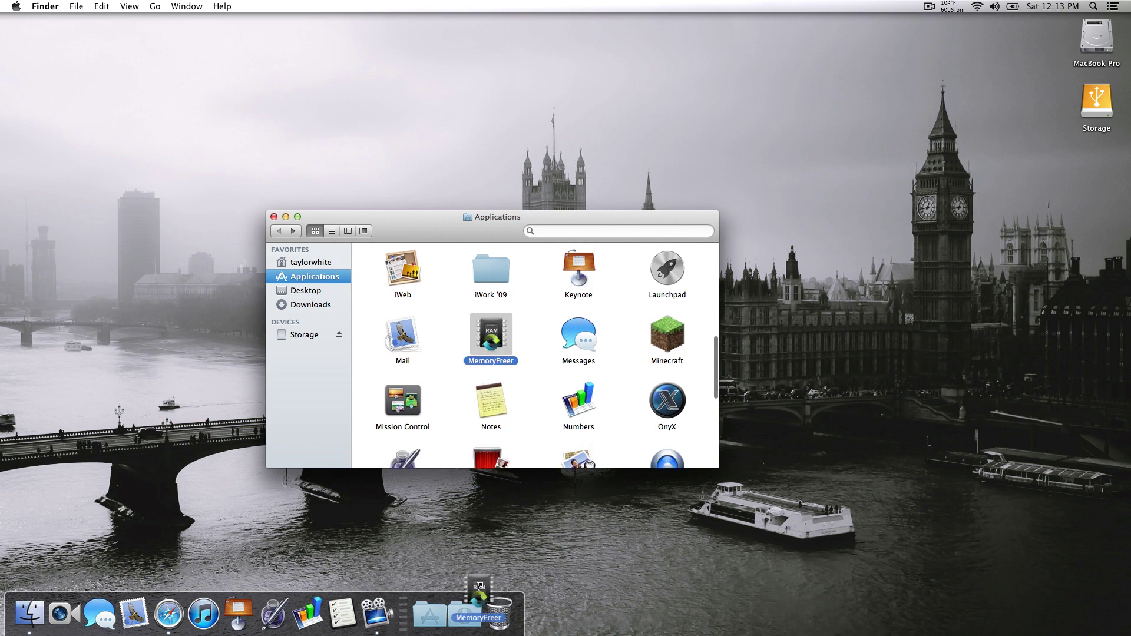
right_click(502, 608)
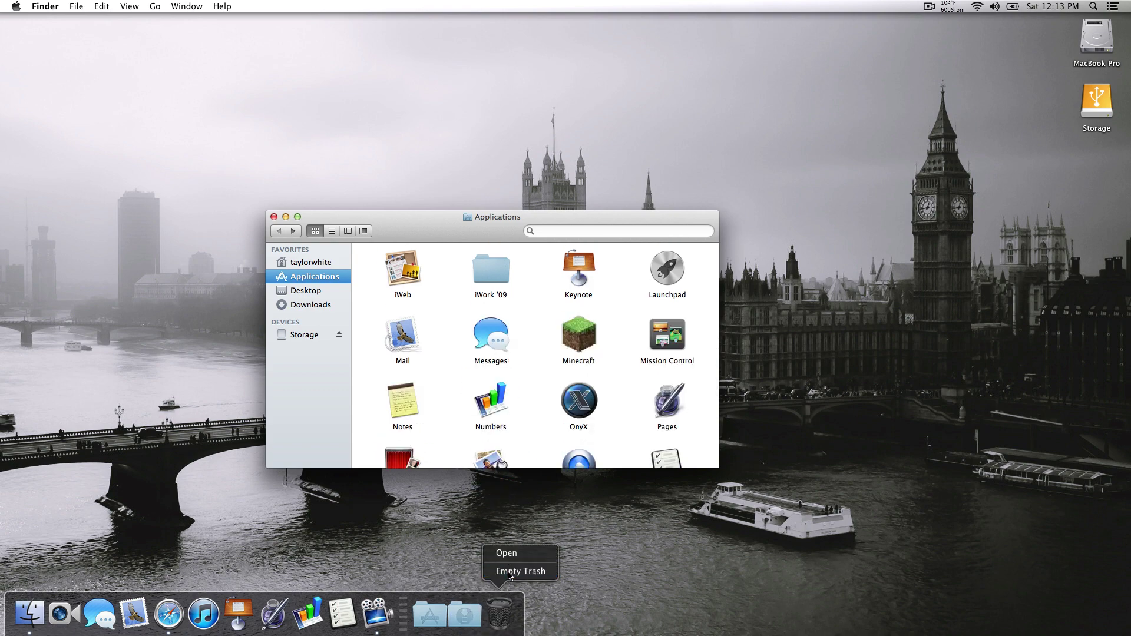
click(508, 573)
scroll(617, 393, up, 10)
scroll(609, 393, down, 1)
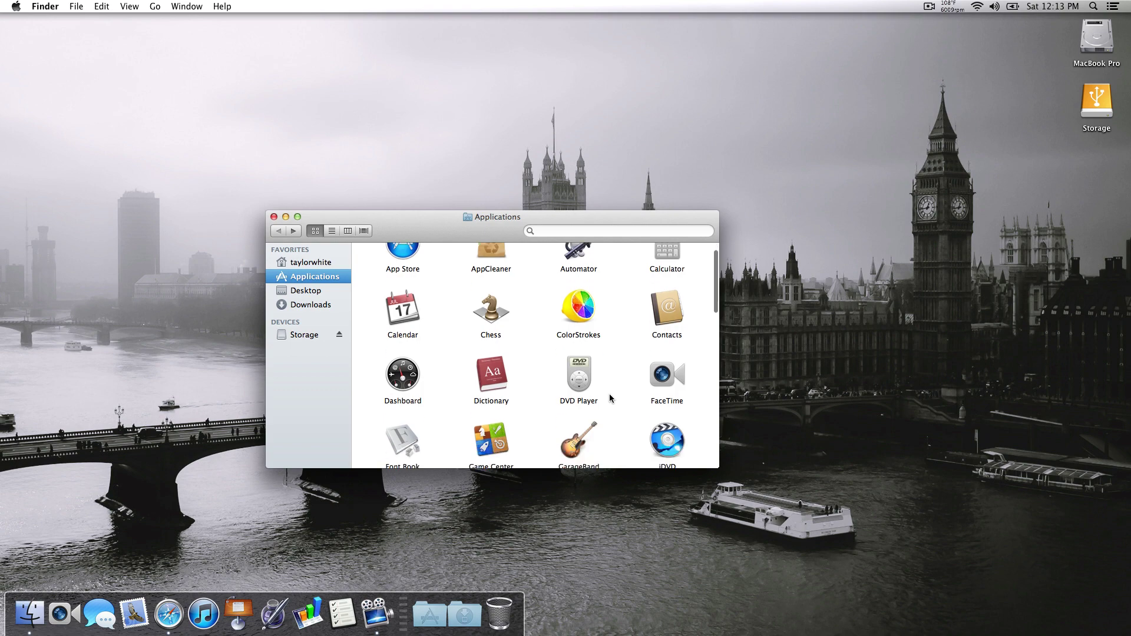
scroll(609, 394, down, 8)
scroll(609, 394, up, 10)
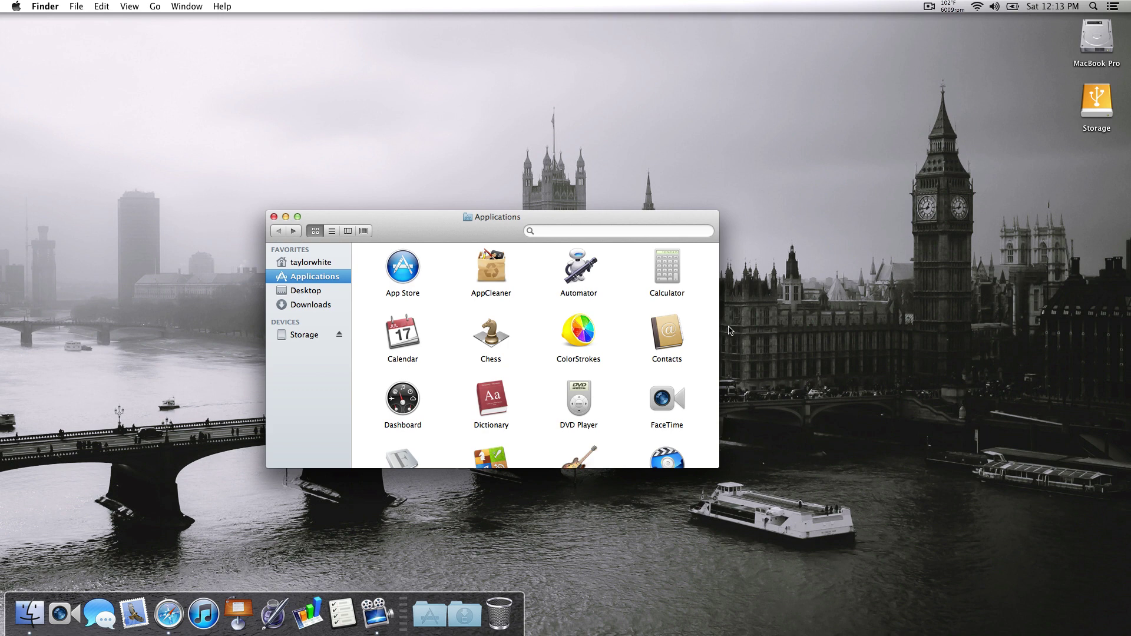
click(590, 337)
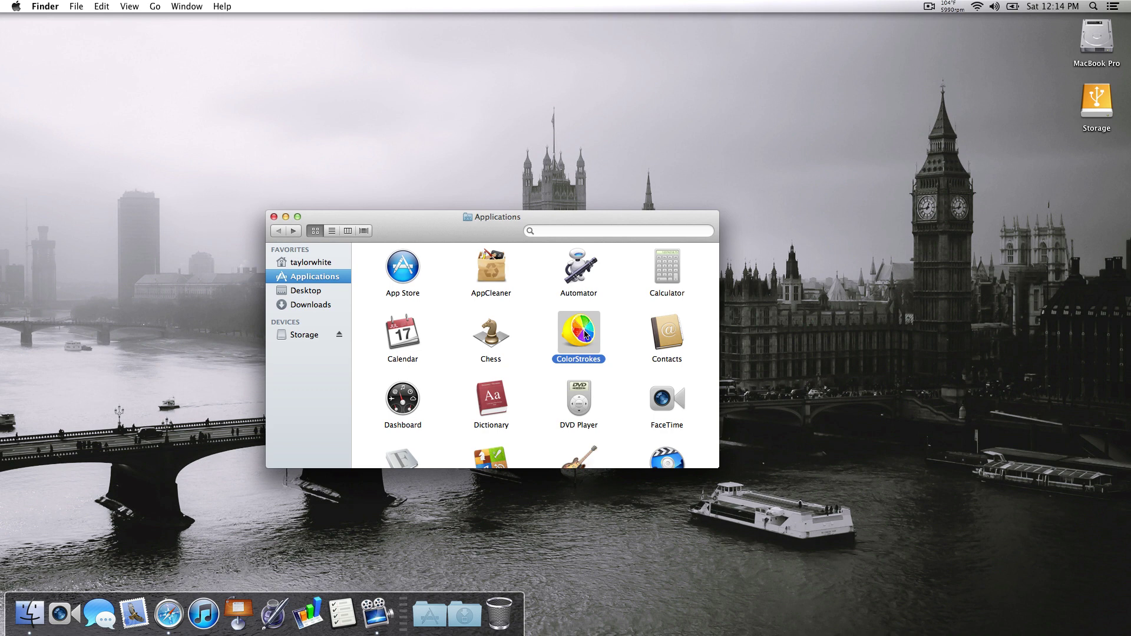
Launch AppCleaner and delete ColorStrokes by dropping it into its window.
double_click(501, 276)
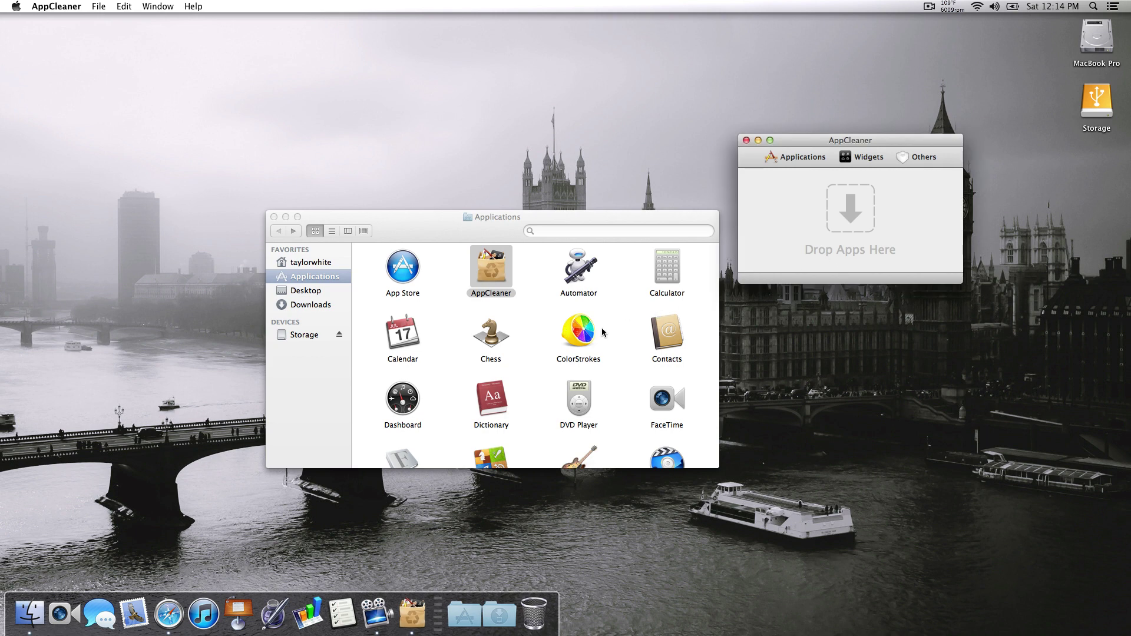
click(578, 333)
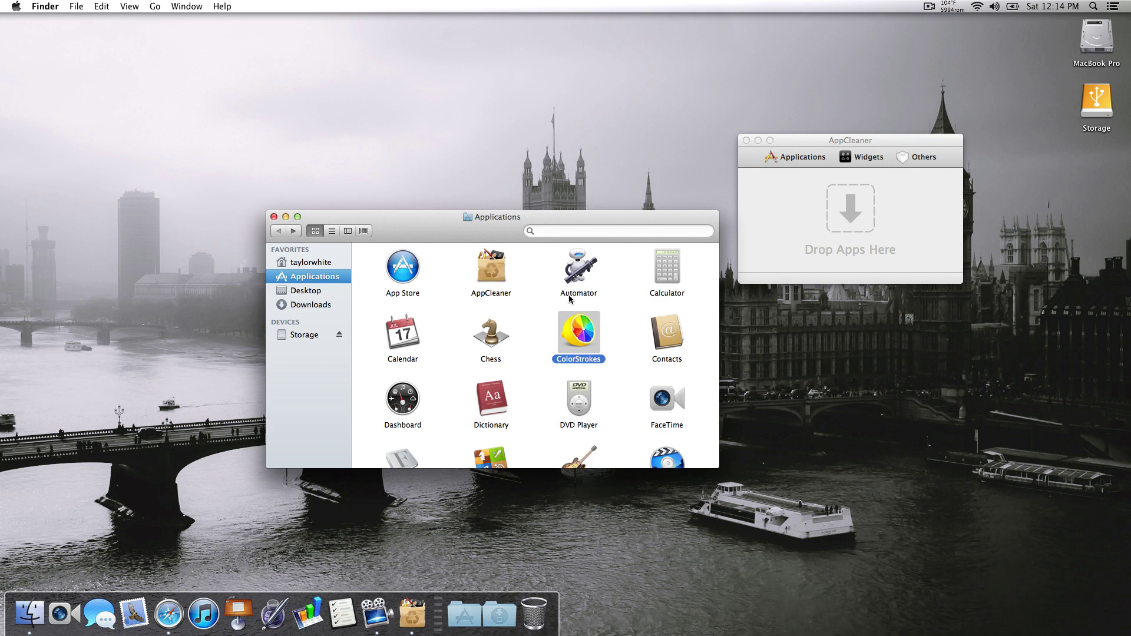
drag(580, 335, 795, 243)
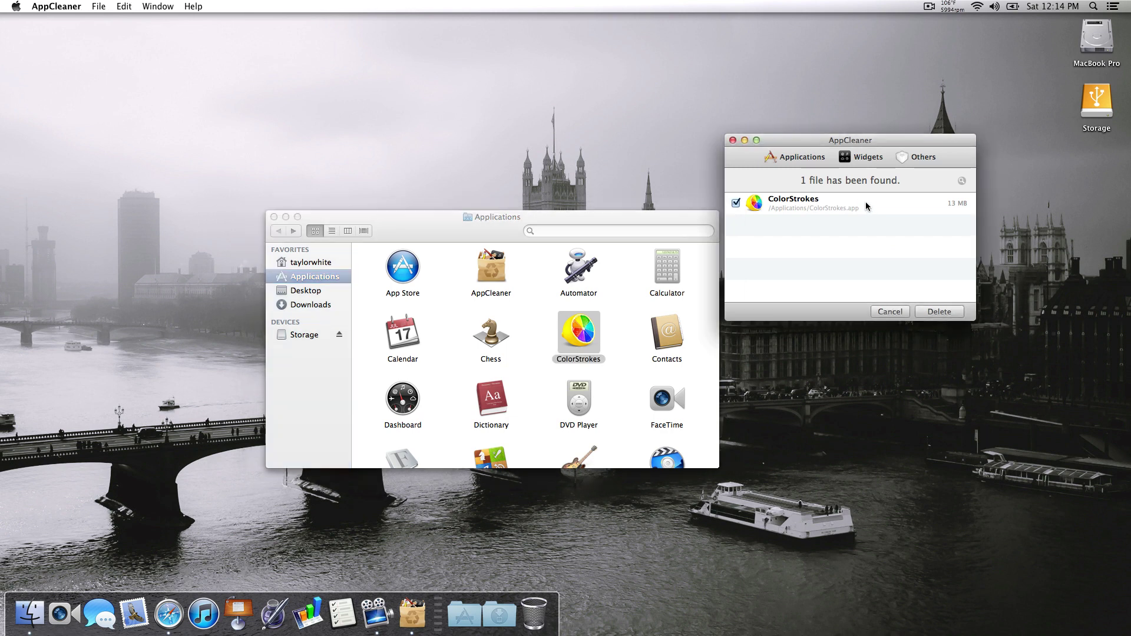
click(937, 311)
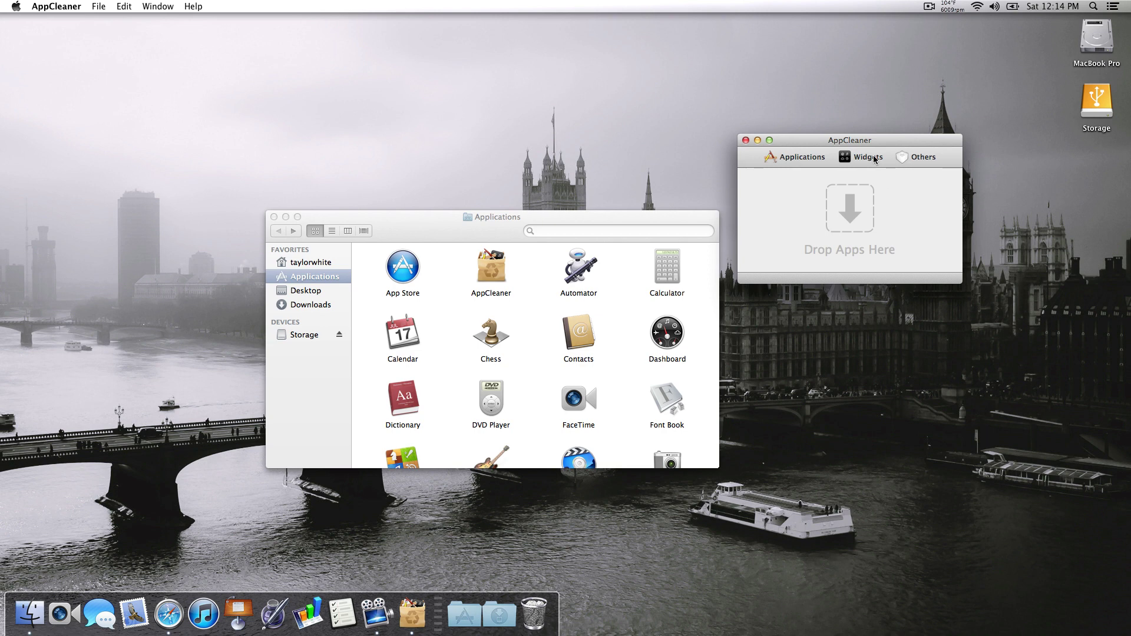
Show AppCleaner's 67 installed applications, then bring up the 16 widget files.
click(793, 158)
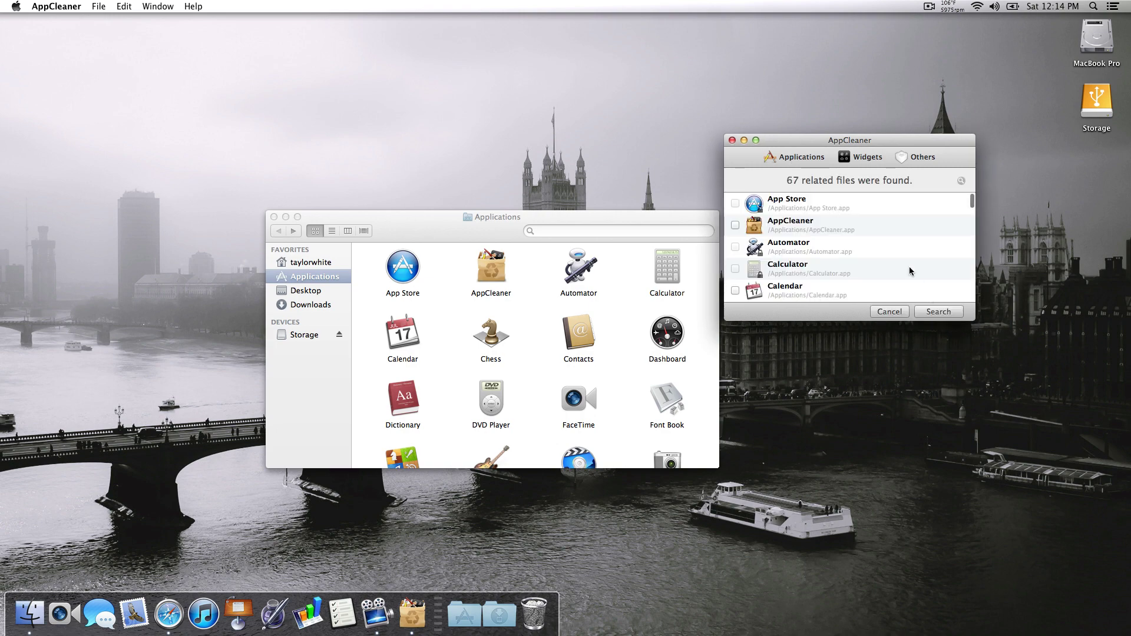
scroll(814, 243, down, 5)
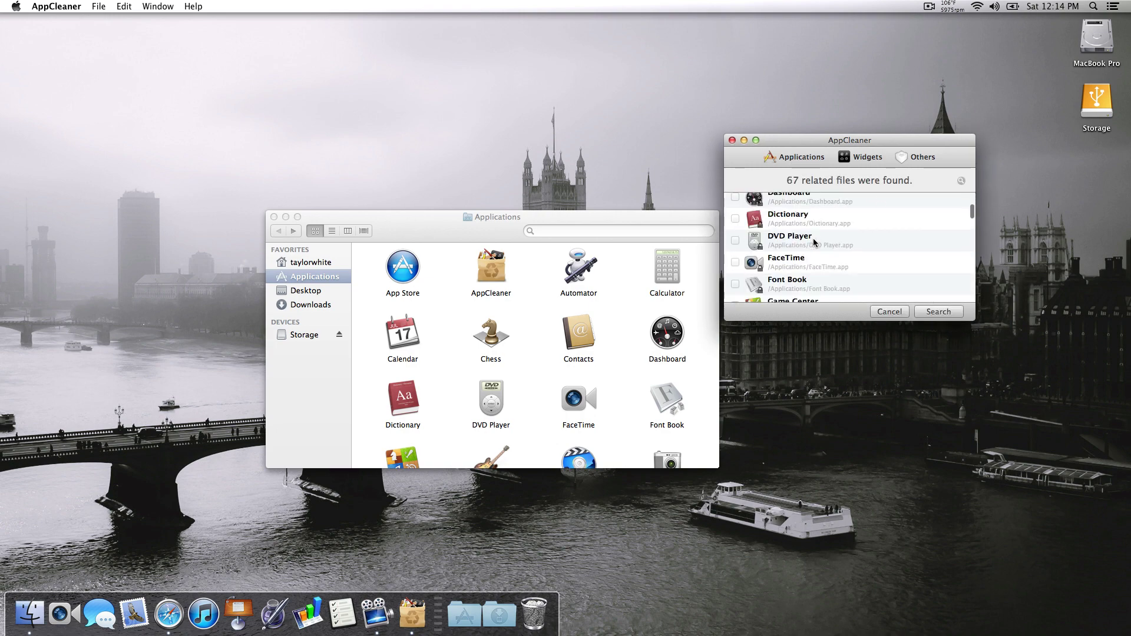
scroll(814, 242, down, 5)
scroll(814, 243, down, 5)
scroll(814, 242, down, 5)
scroll(814, 242, up, 10)
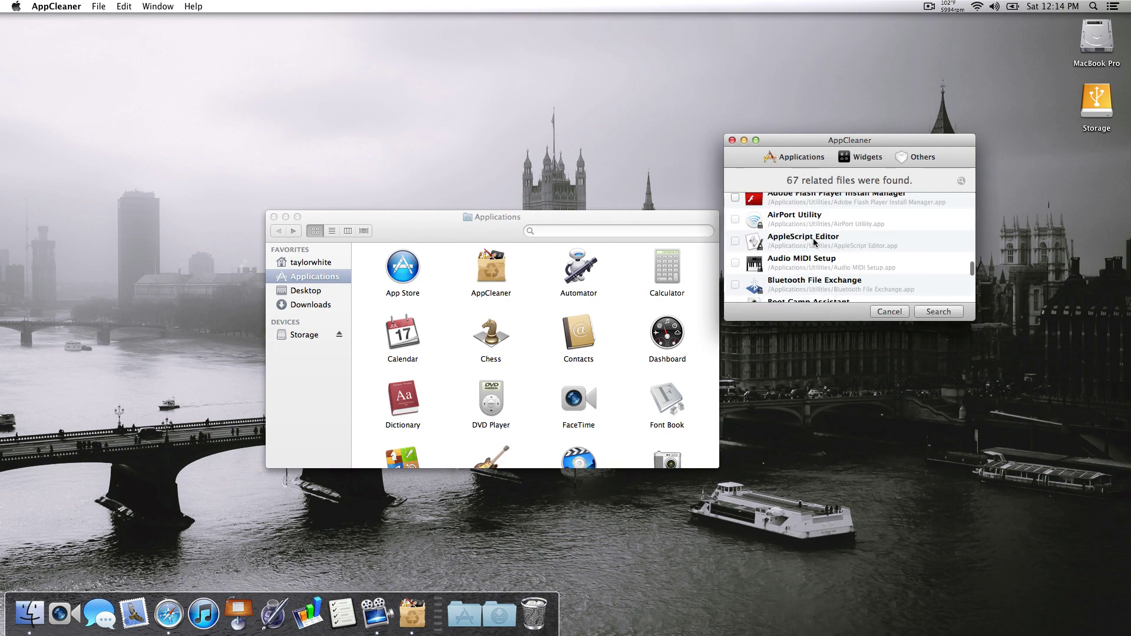
scroll(821, 230, up, 10)
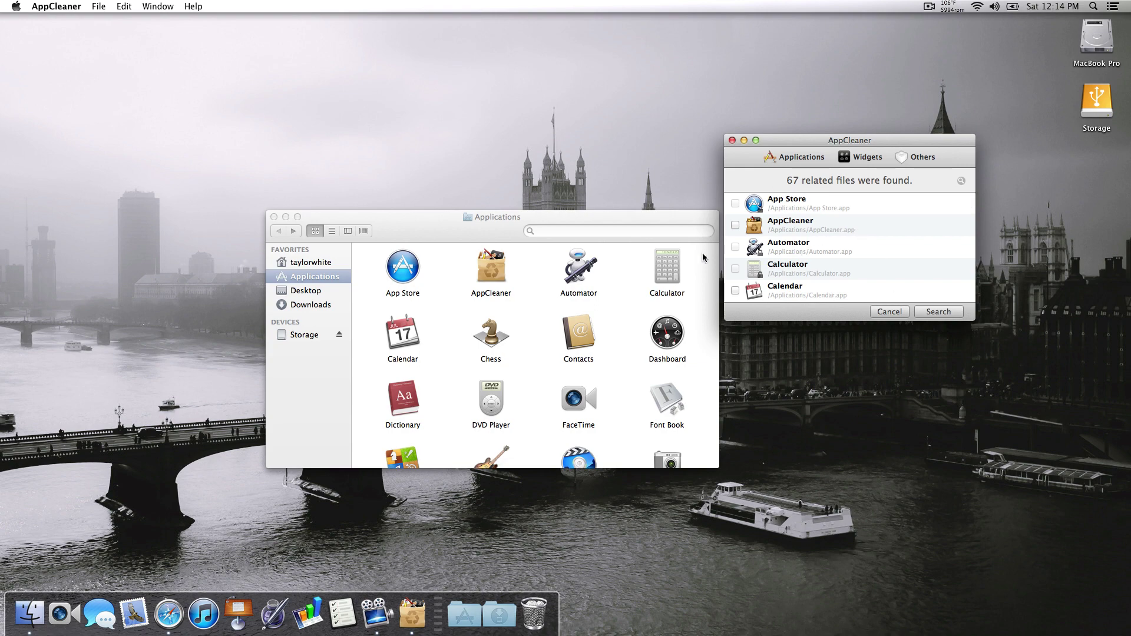
click(273, 218)
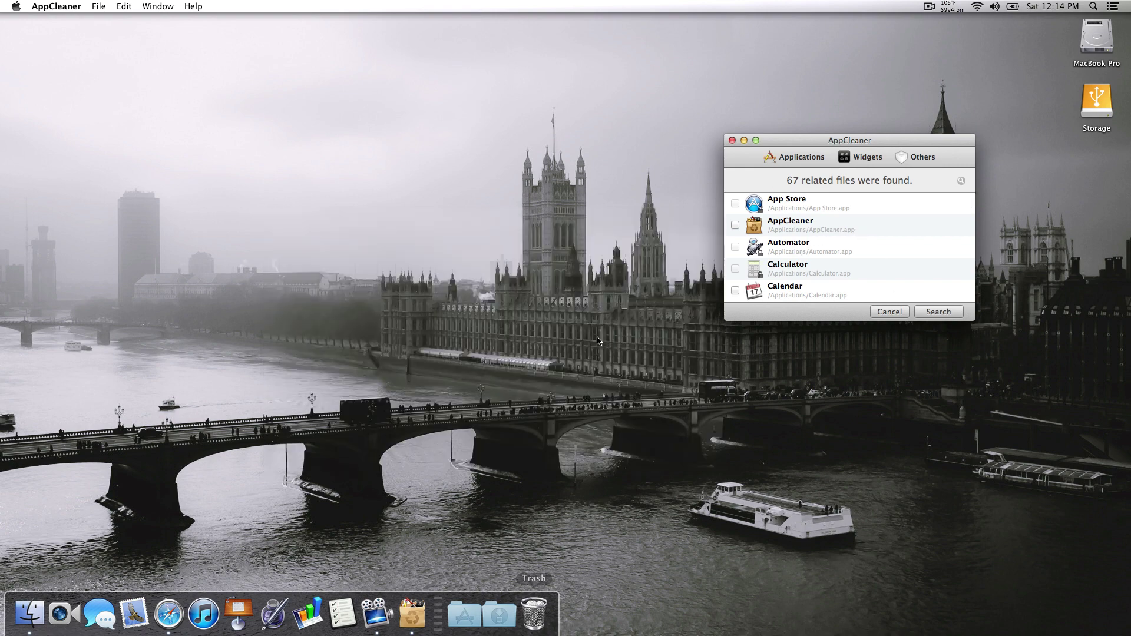
In the Widgets tab, check Calculator, Calendar, Contacts, Dictionary, ESPN, Flight Tracker, Movies, Ski Report and Stickies.
click(864, 158)
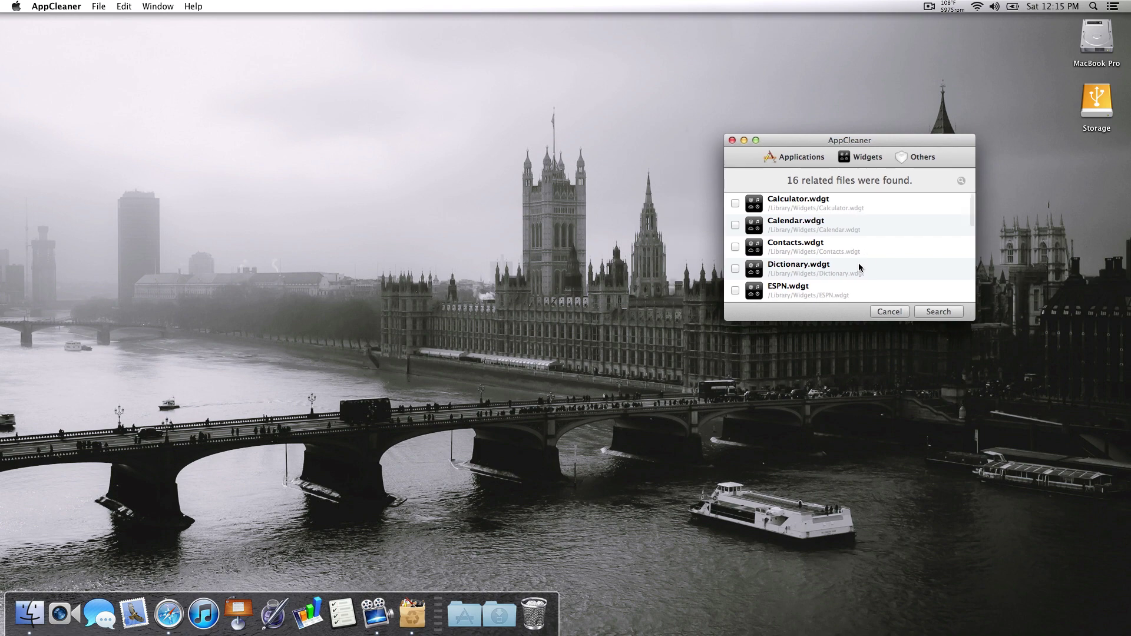
click(735, 202)
click(735, 224)
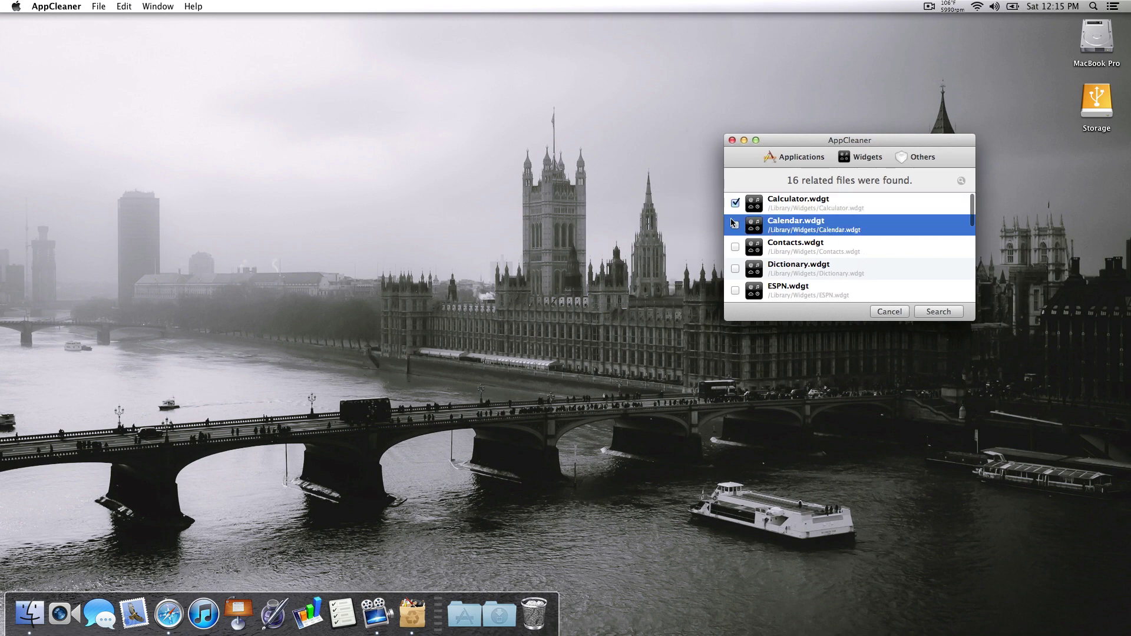
click(735, 247)
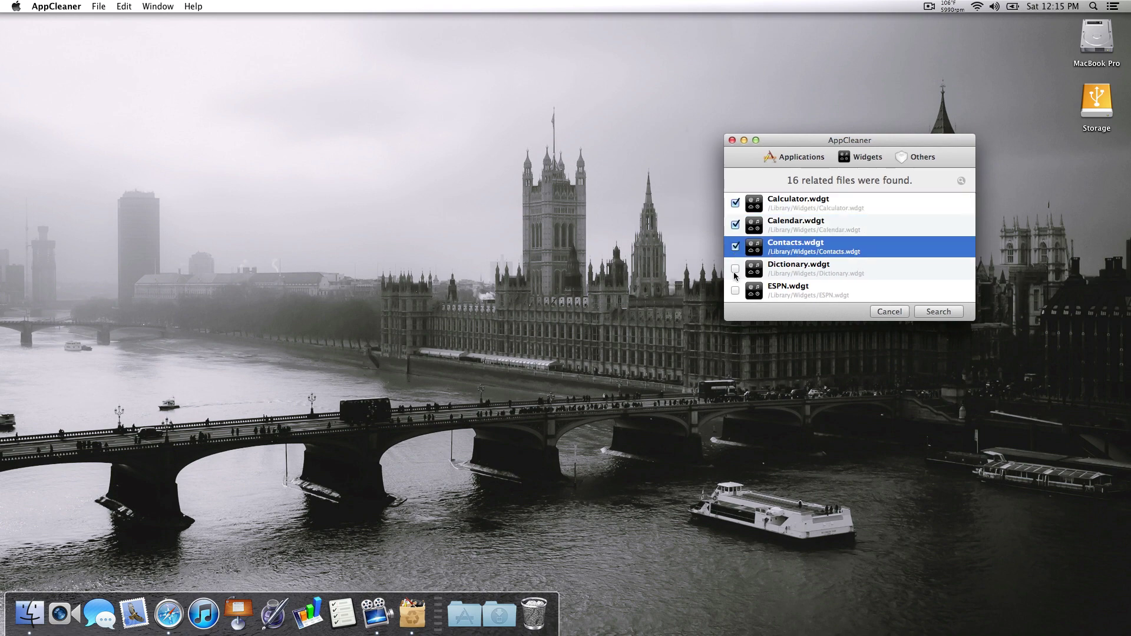
click(734, 268)
click(735, 290)
scroll(749, 273, down, 3)
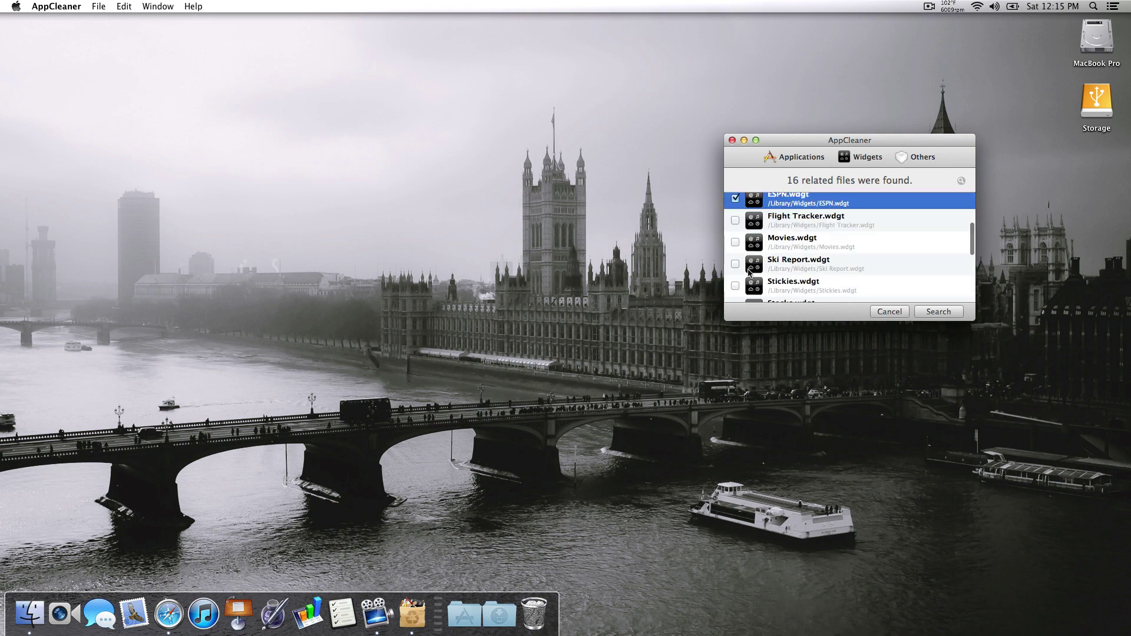
click(735, 220)
click(735, 242)
click(736, 265)
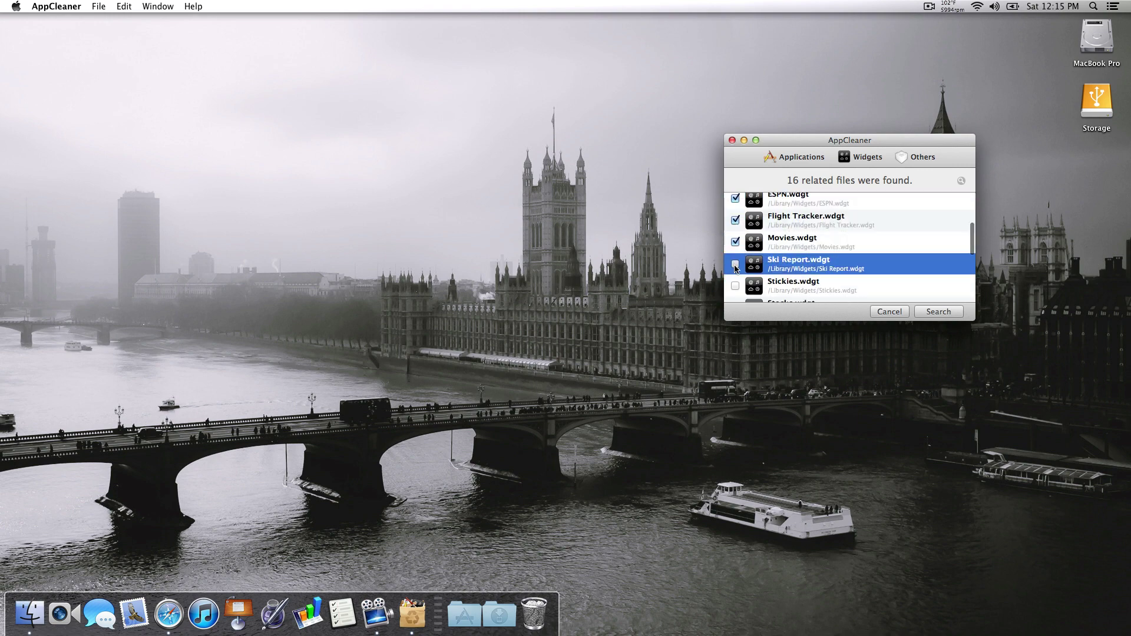
click(736, 286)
scroll(761, 282, down, 3)
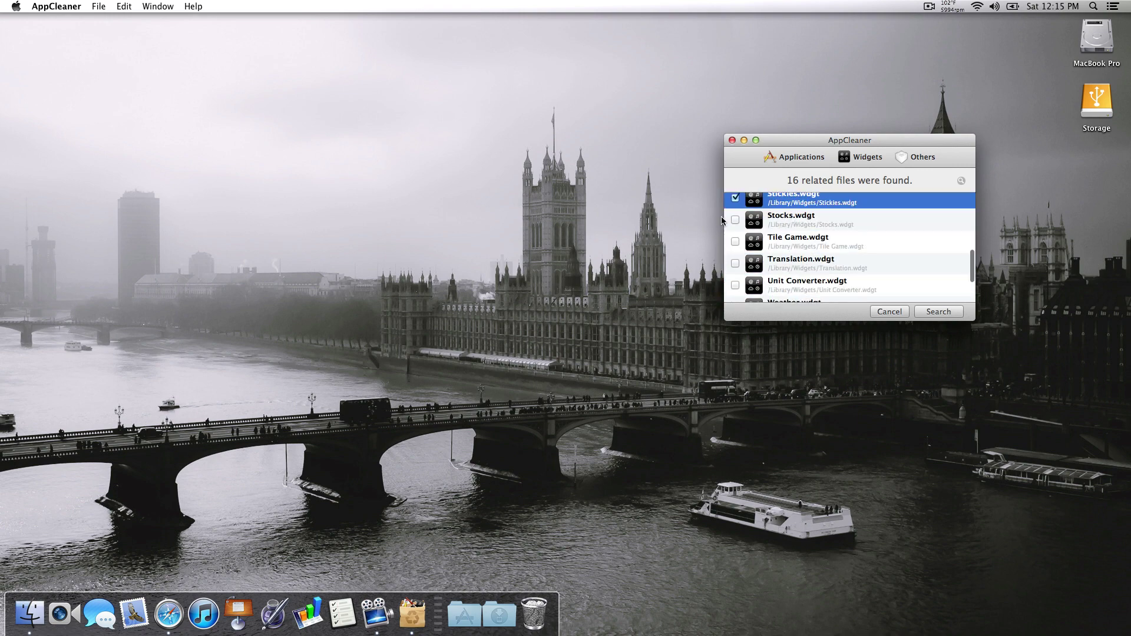
Check Stocks through World Clock and search, totalling 39 MB.
click(735, 219)
click(735, 241)
click(736, 262)
click(747, 285)
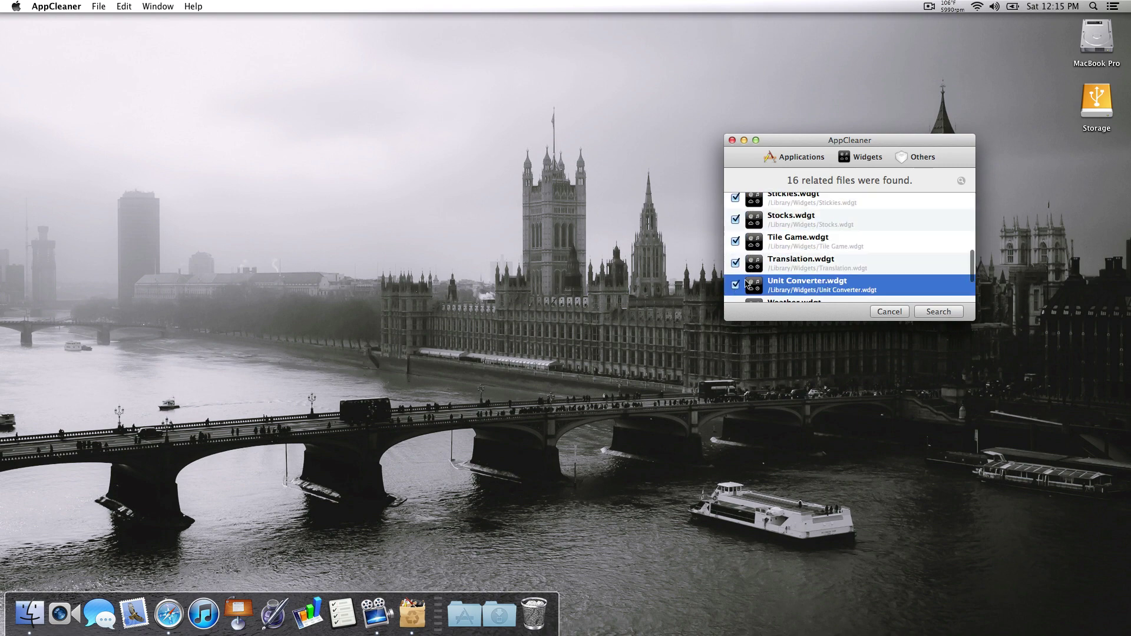
scroll(747, 285, down, 2)
click(735, 246)
click(736, 268)
click(737, 291)
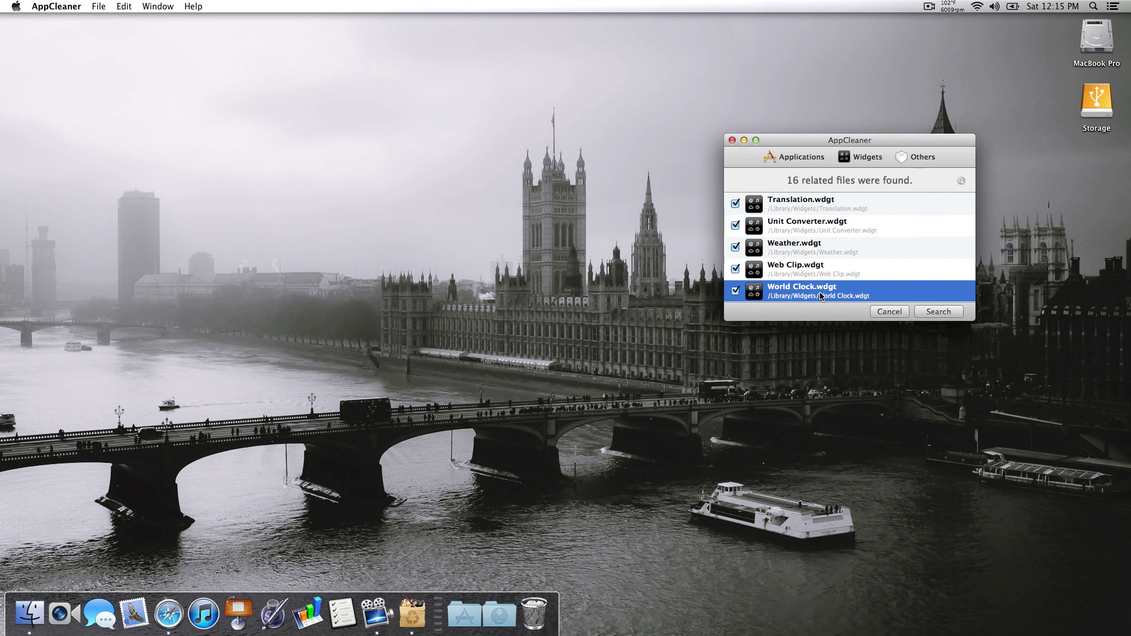
scroll(820, 296, up, 3)
scroll(820, 297, up, 5)
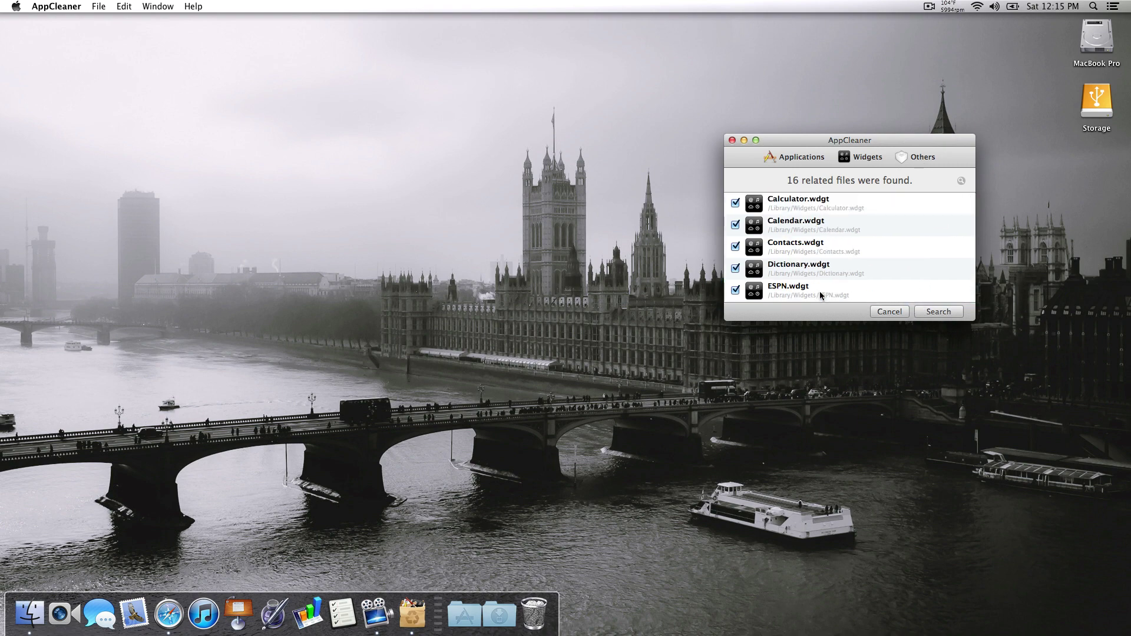
click(937, 311)
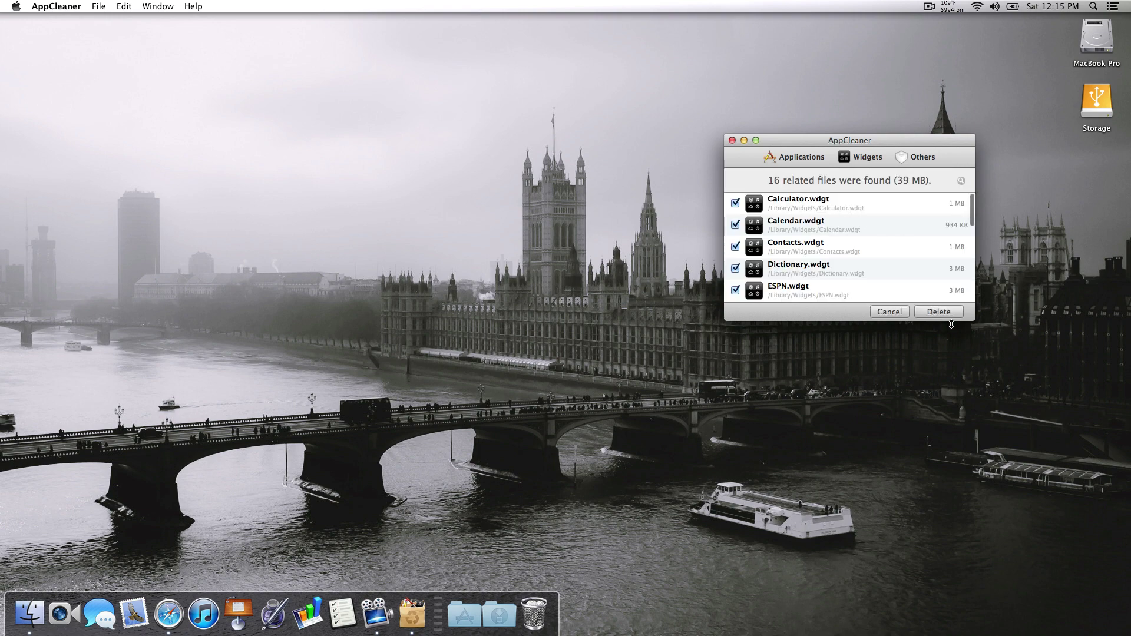
Delete the 16 checked widget files, authorizing with the administrator password.
click(941, 312)
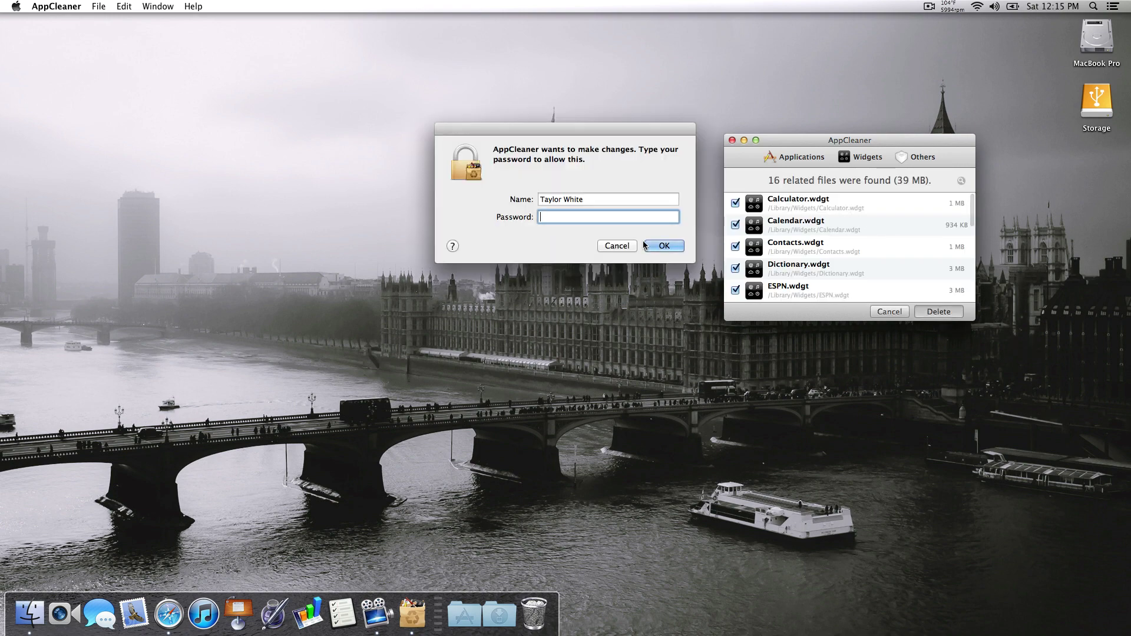
key(ctrl+Up)
key(ctrl+Up)
text(••••••)
key(Return)
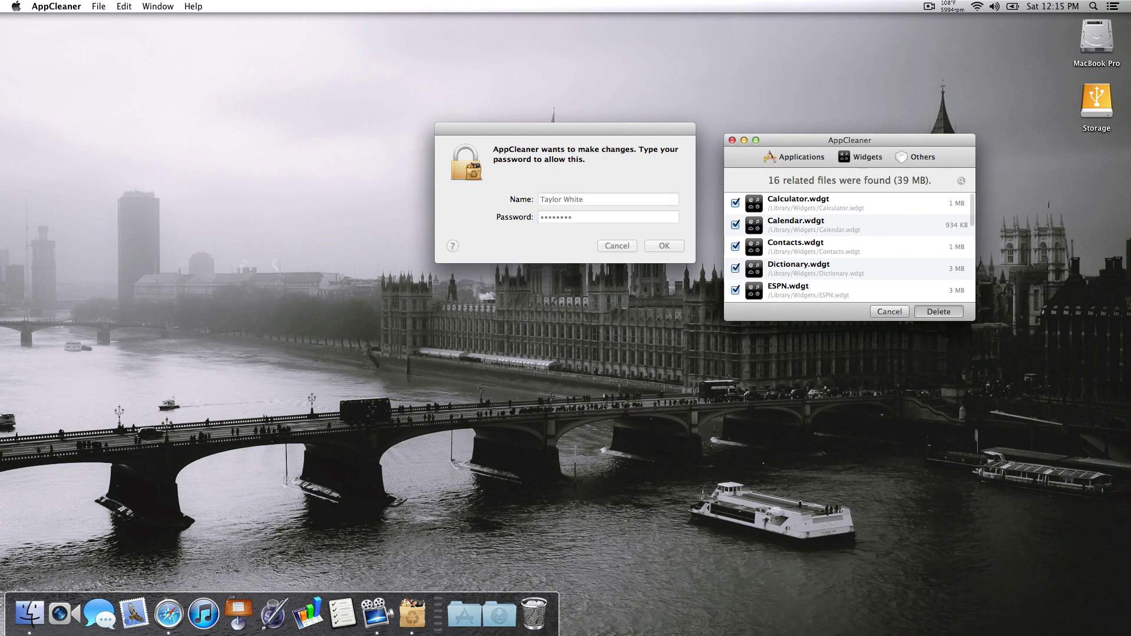
Switch to Applications and back to Widgets, confirming it shows 'No files found'.
click(852, 158)
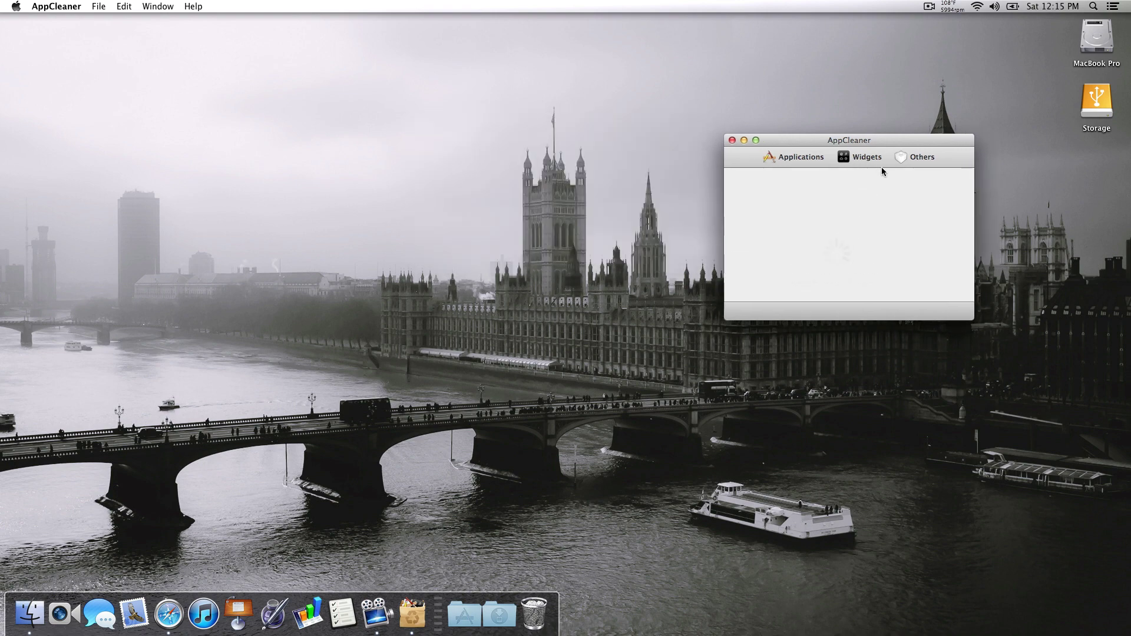
click(794, 157)
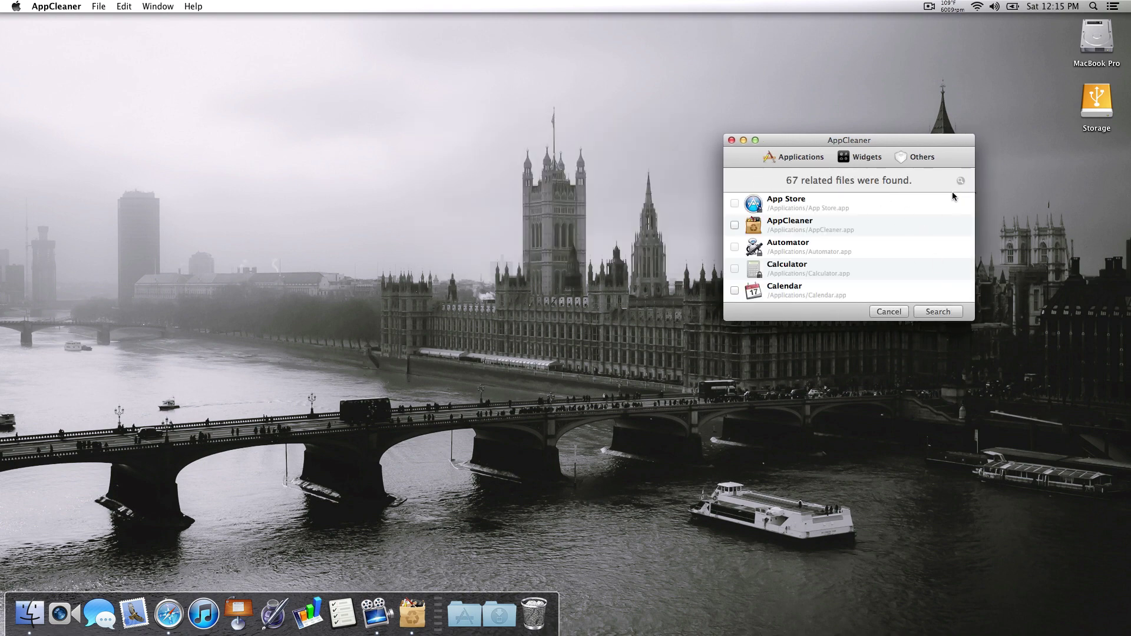
click(861, 158)
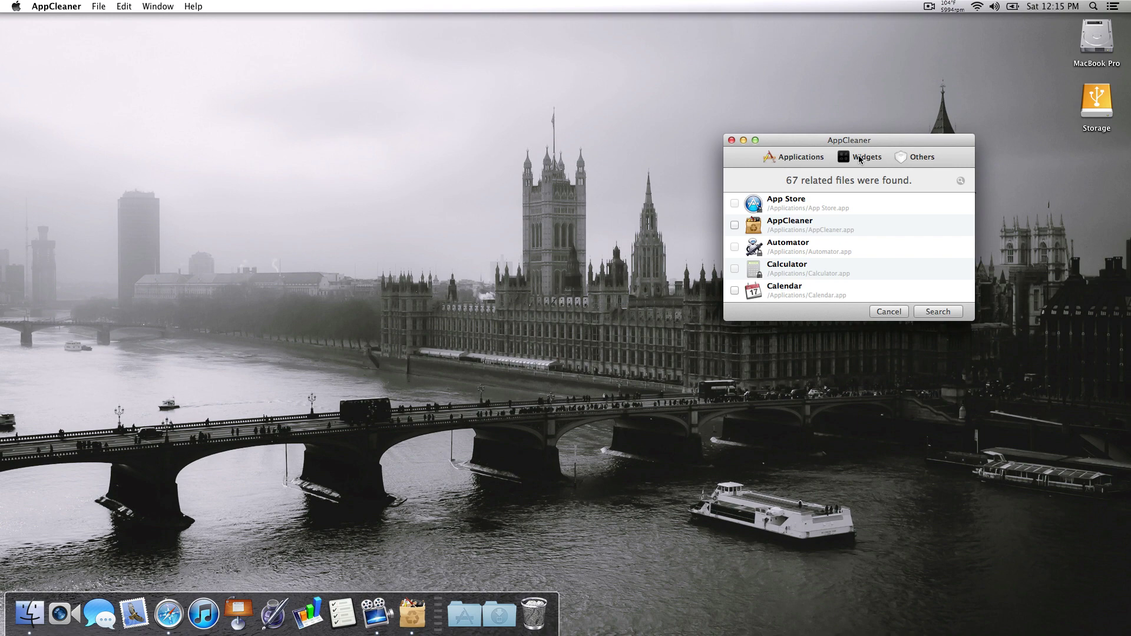
Browse the 16 plug-ins under Others, including QuickTime Plugin and Flash Player.plugin.
click(900, 157)
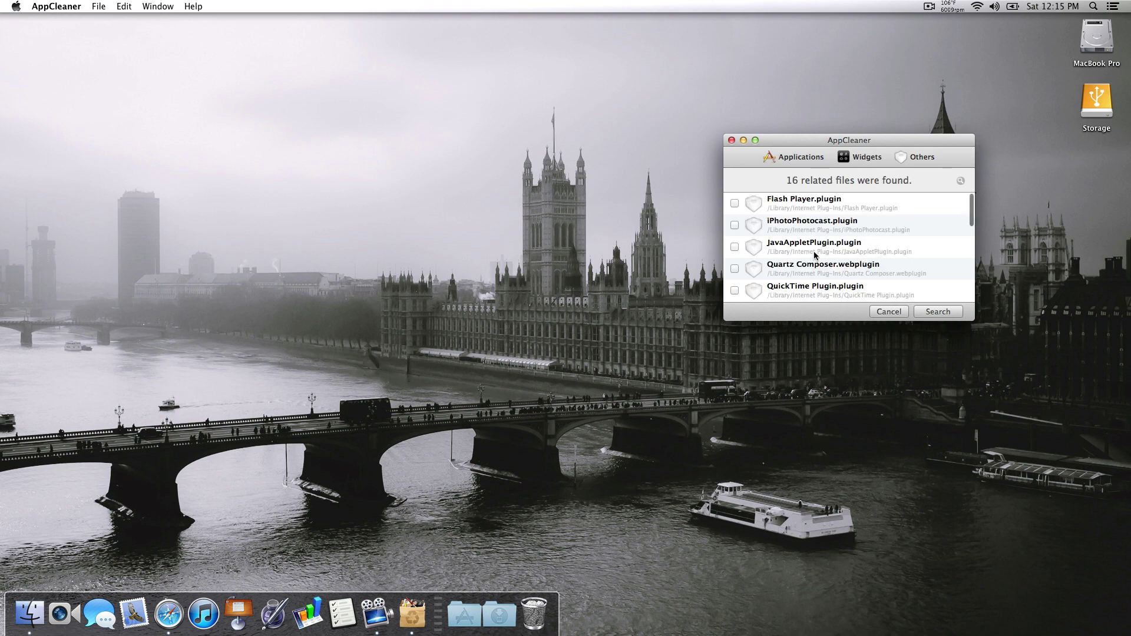
scroll(816, 256, down, 5)
scroll(813, 253, up, 5)
click(800, 290)
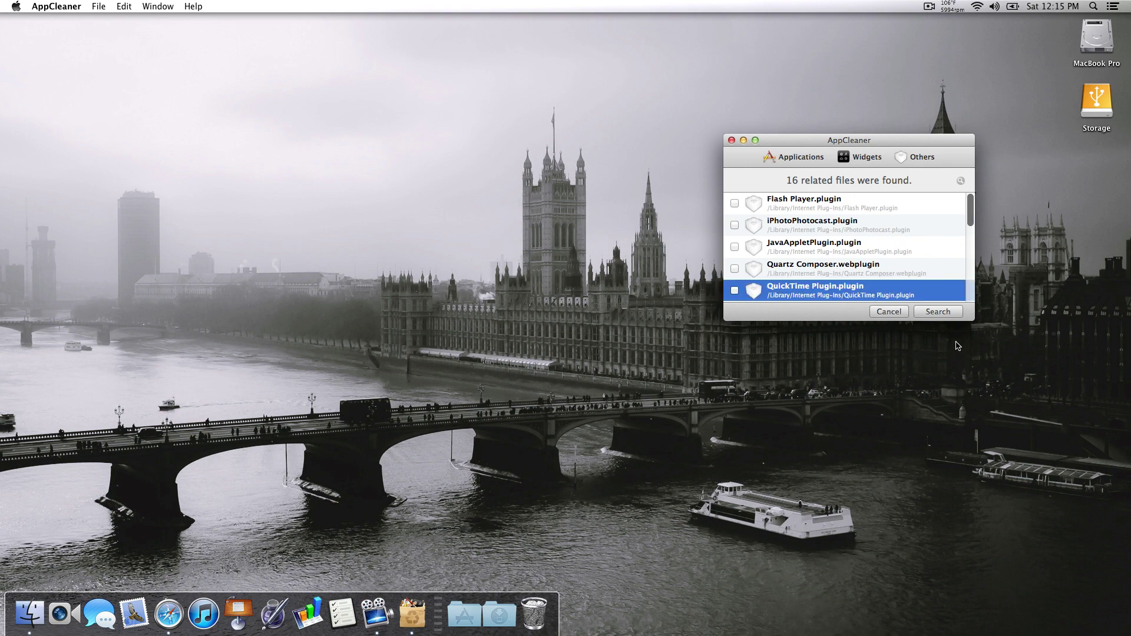
click(774, 207)
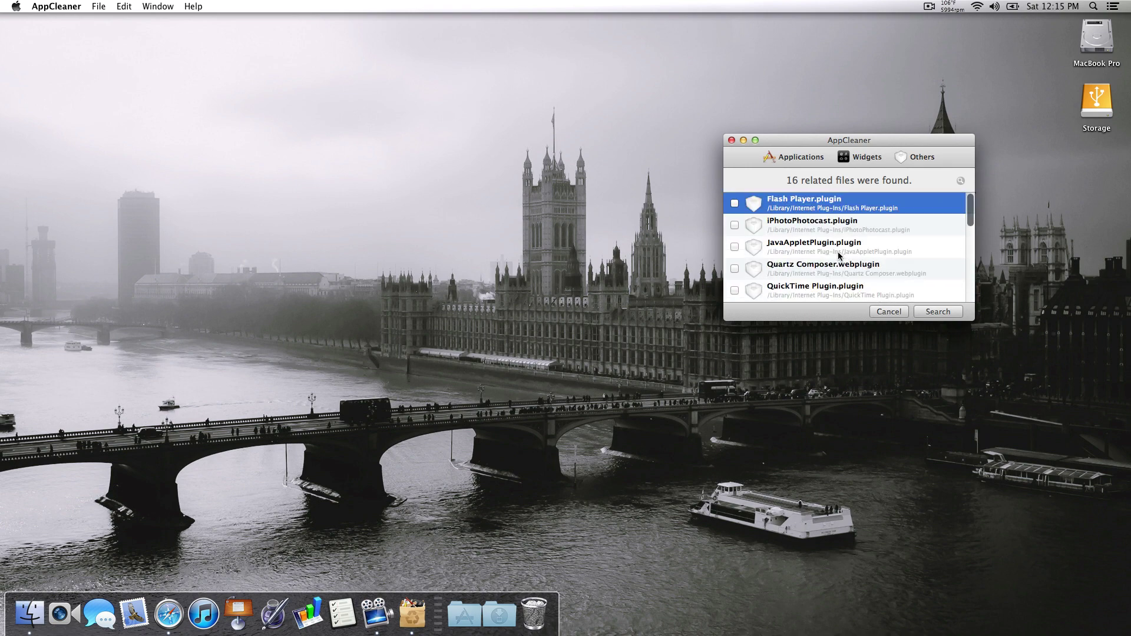
scroll(841, 259, down, 1)
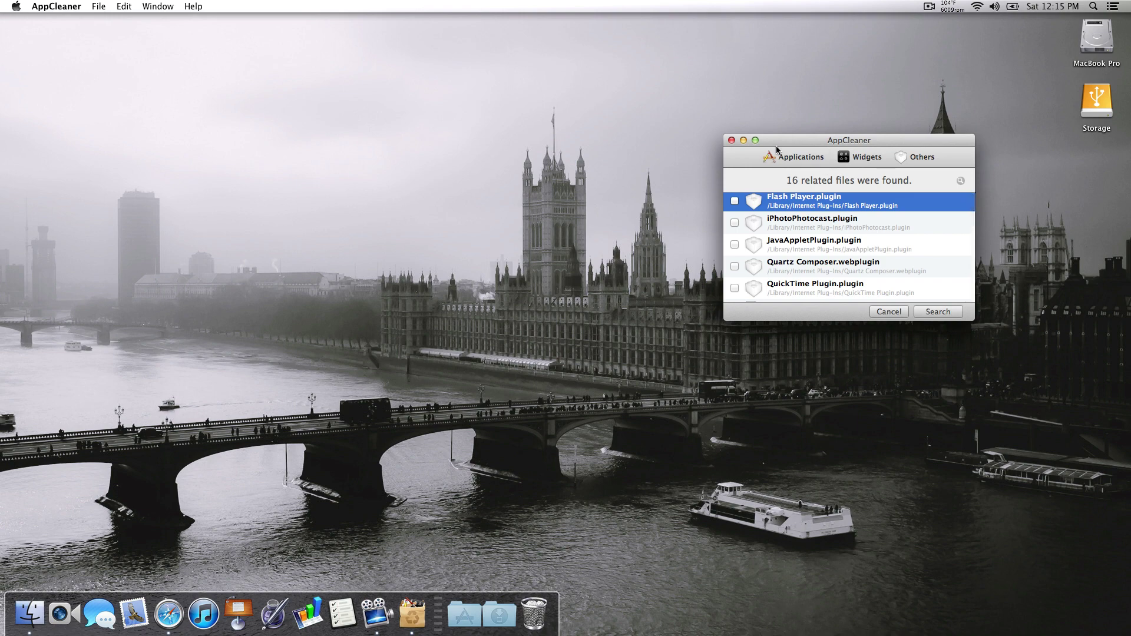
Quit AppCleaner and empty the Trash from the Dock.
click(731, 142)
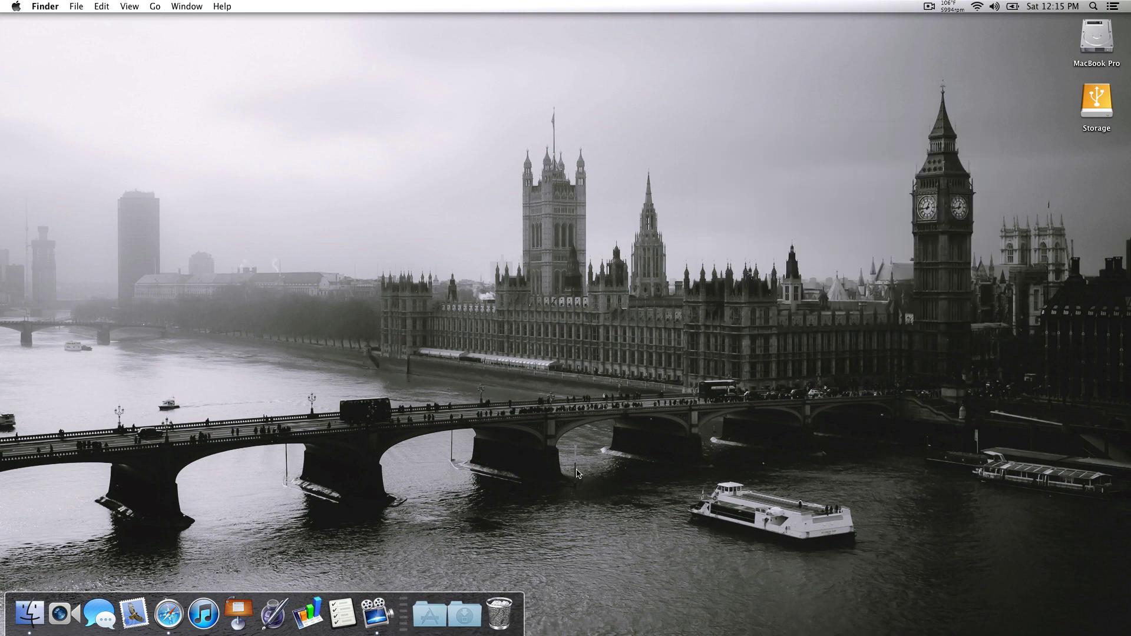
right_click(500, 611)
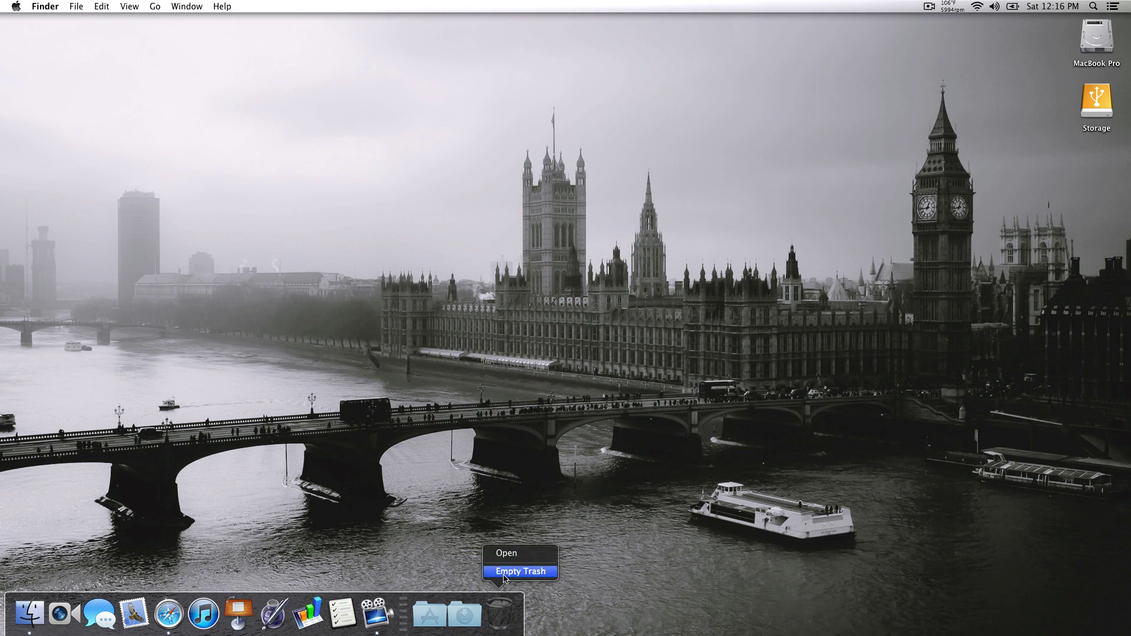
click(505, 580)
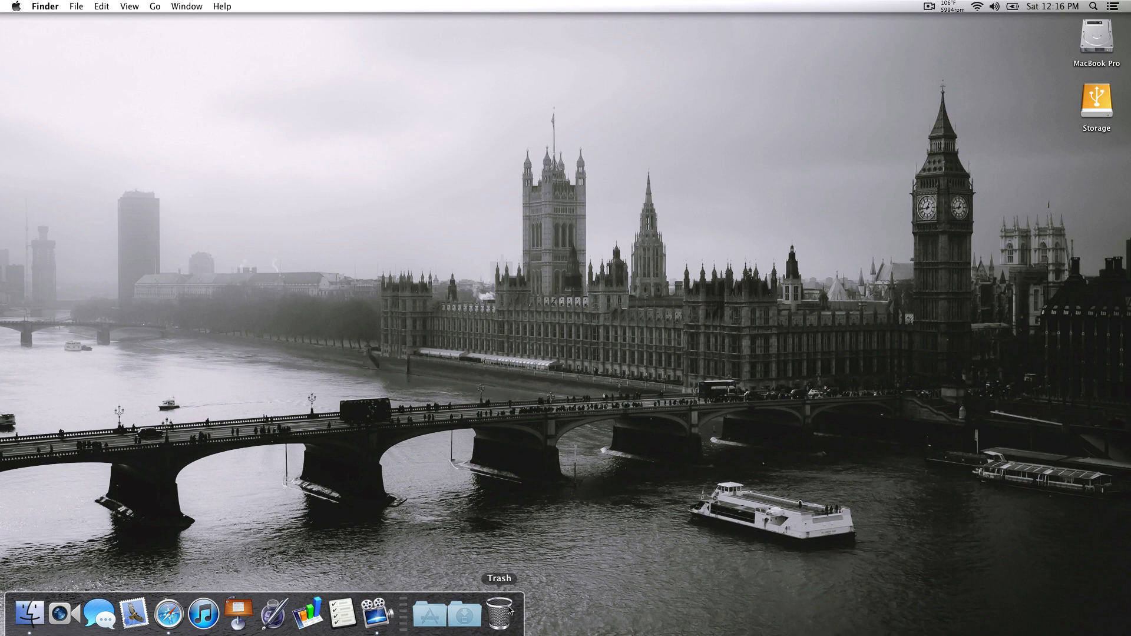
Switch to ScreenFlow using its Dock icon.
click(377, 612)
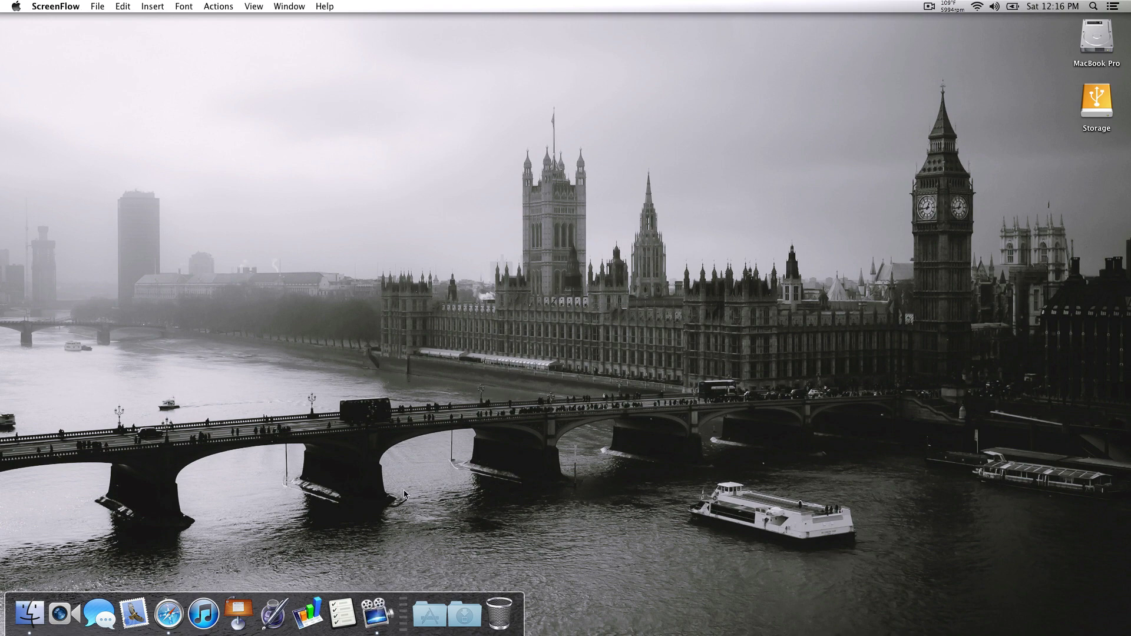